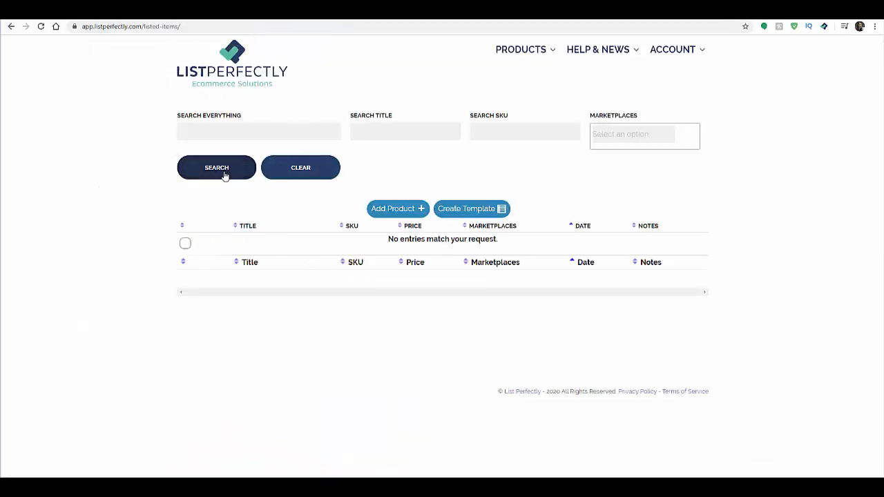
Step: Open the form for adding a new product and look through its listing, measurement, price and shipping fields
{"action": "mouse_move", "coordinate": [534, 52]}
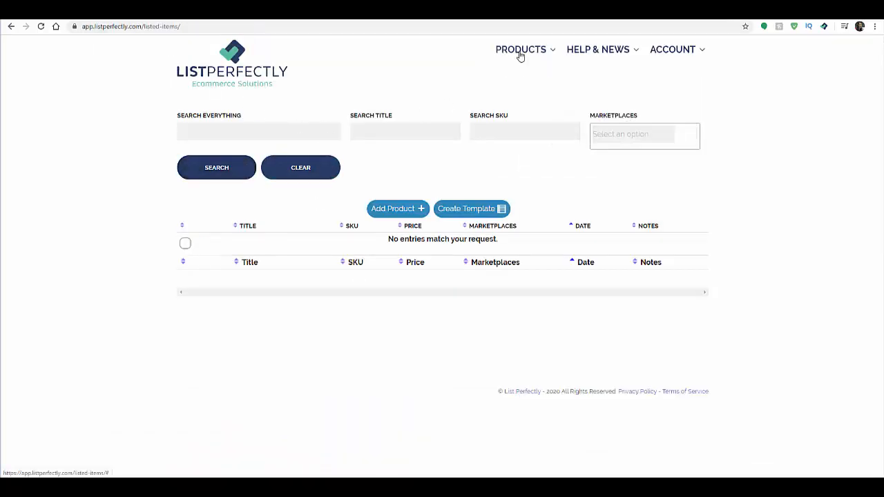
{"action": "left_click", "coordinate": [519, 81]}
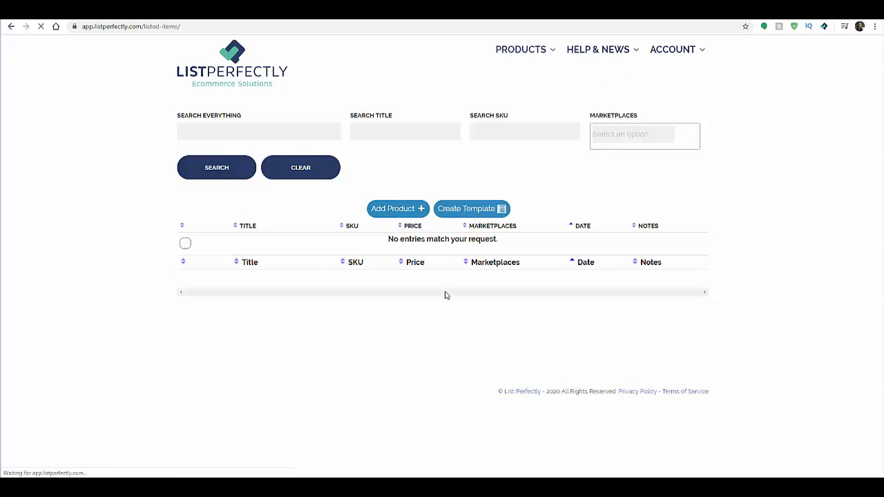
{"action": "left_click", "coordinate": [419, 208]}
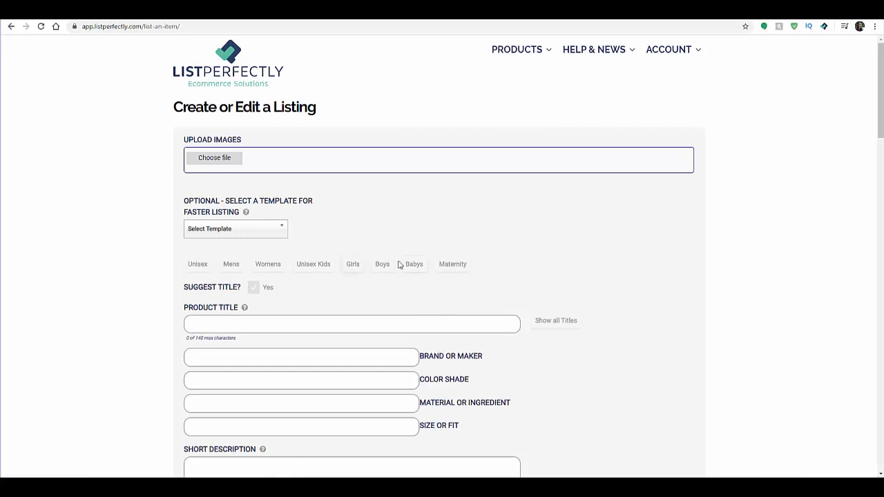
{"action": "scroll", "coordinate": [403, 264], "scroll_direction": "down", "scroll_amount": 11}
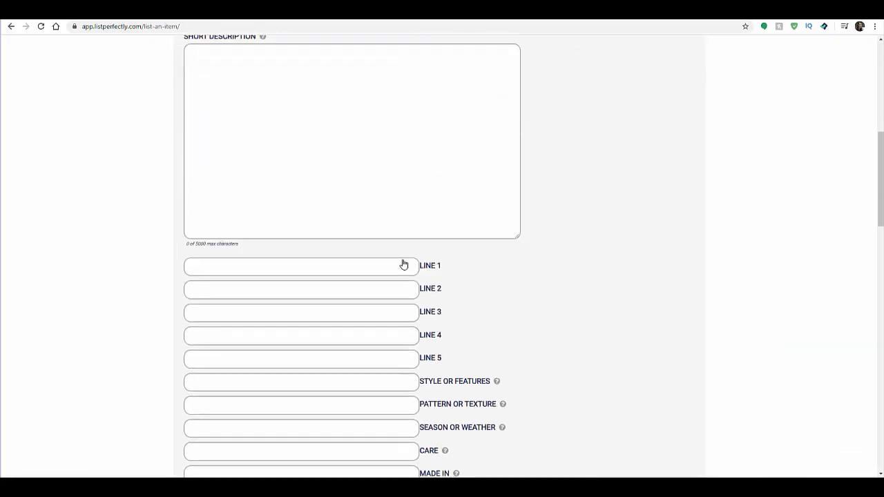
{"action": "scroll", "coordinate": [404, 264], "scroll_direction": "down", "scroll_amount": 10}
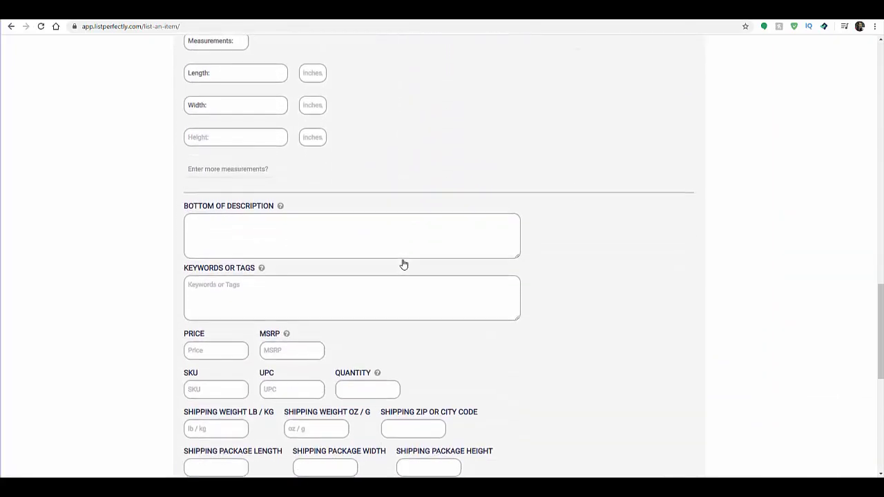
{"action": "scroll", "coordinate": [404, 265], "scroll_direction": "down", "scroll_amount": 2}
{"action": "scroll", "coordinate": [403, 262], "scroll_direction": "up", "scroll_amount": 11}
{"action": "scroll", "coordinate": [403, 260], "scroll_direction": "up", "scroll_amount": 12}
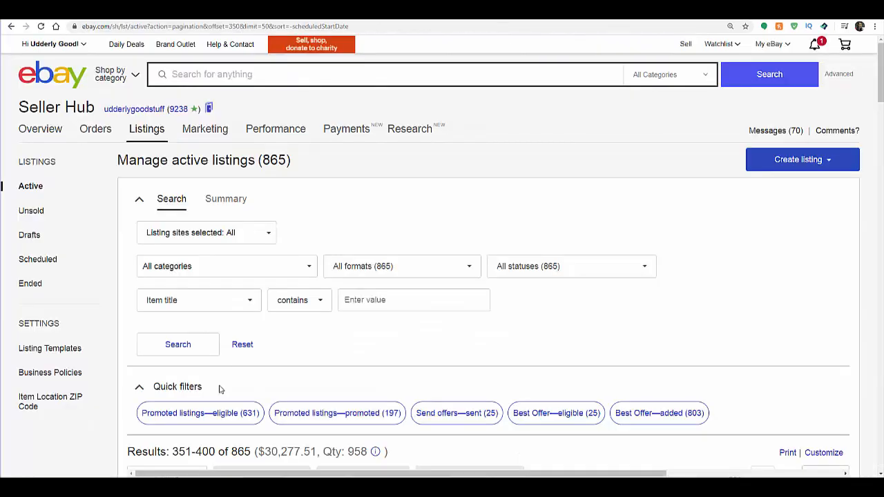
Step: In the eBay active listings, choose Poshmark as the copy destination for the Vintage Sterling Silver Lizard Earrings
{"action": "scroll", "coordinate": [301, 341], "scroll_direction": "down", "scroll_amount": 4}
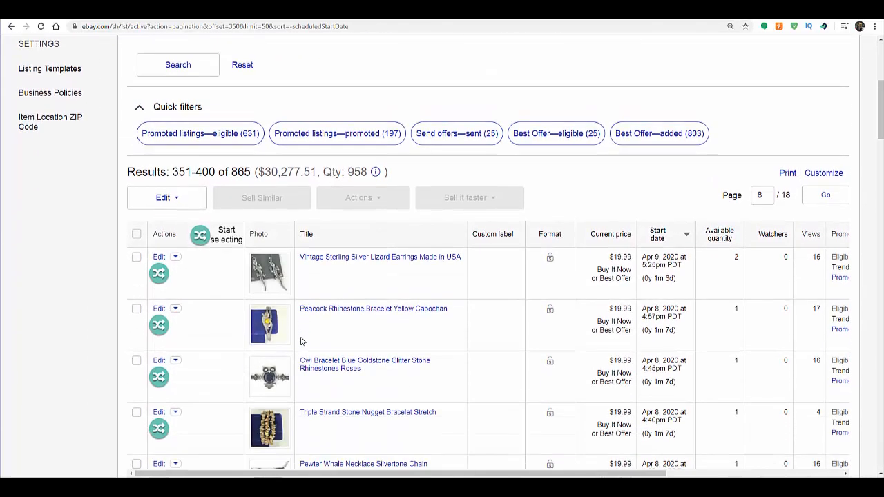
{"action": "scroll", "coordinate": [327, 339], "scroll_direction": "down", "scroll_amount": 1}
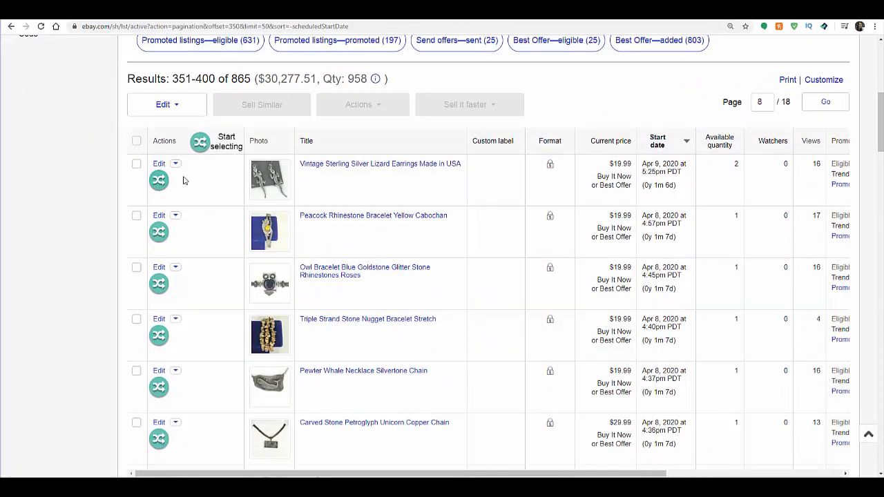
{"action": "left_click", "coordinate": [158, 180]}
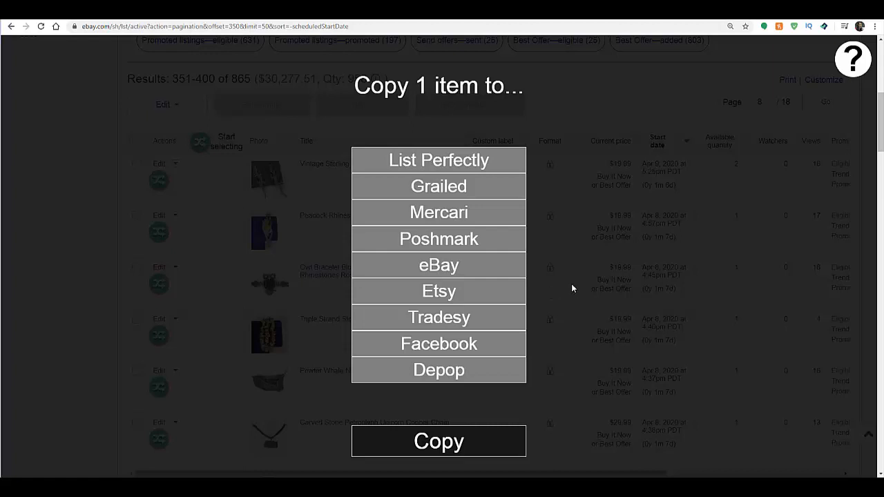
{"action": "left_click", "coordinate": [461, 240]}
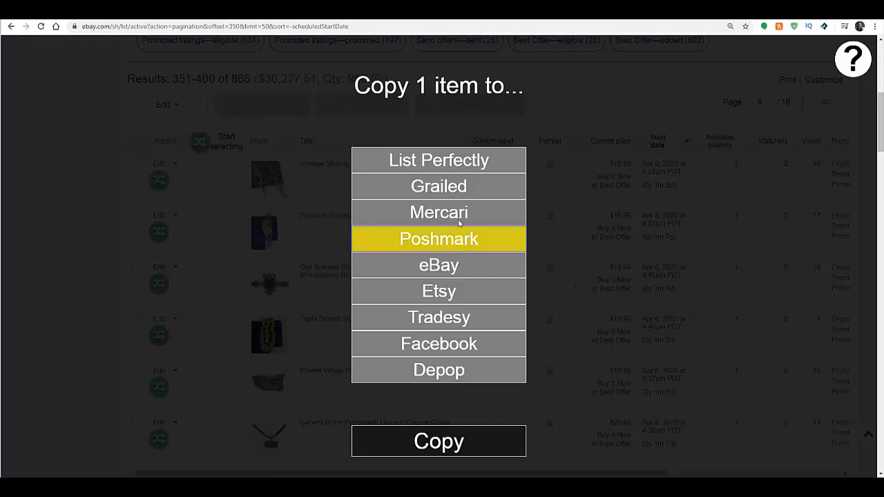
{"action": "left_click", "coordinate": [459, 218]}
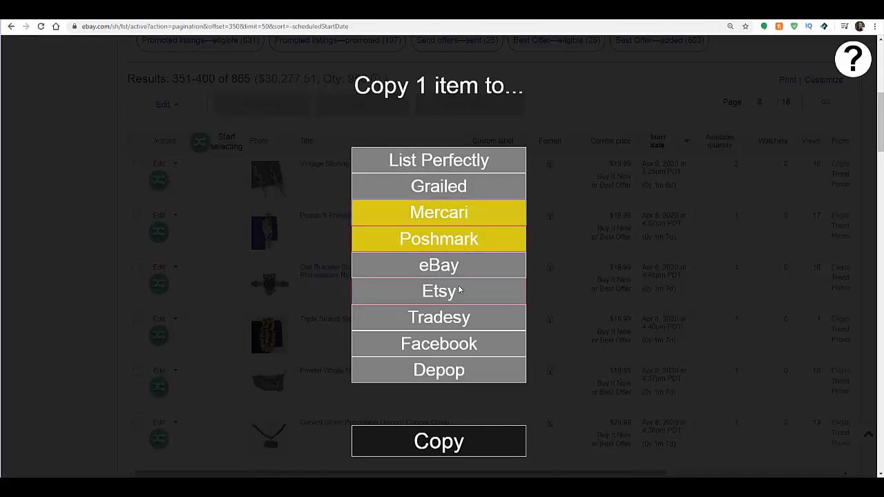
{"action": "left_click", "coordinate": [476, 293]}
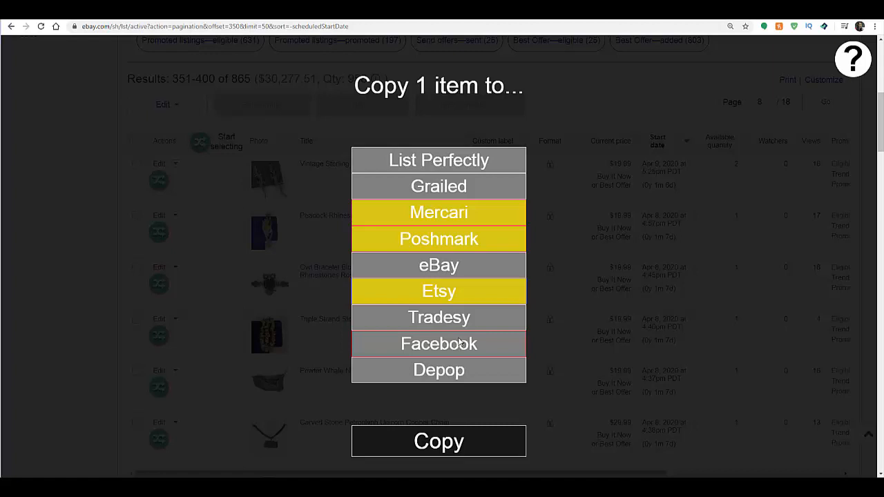
{"action": "left_click", "coordinate": [455, 214]}
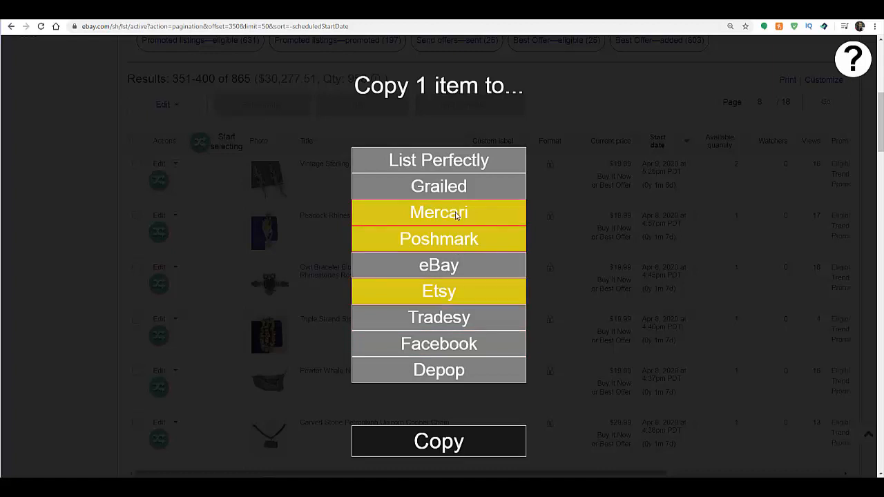
{"action": "left_click", "coordinate": [454, 296]}
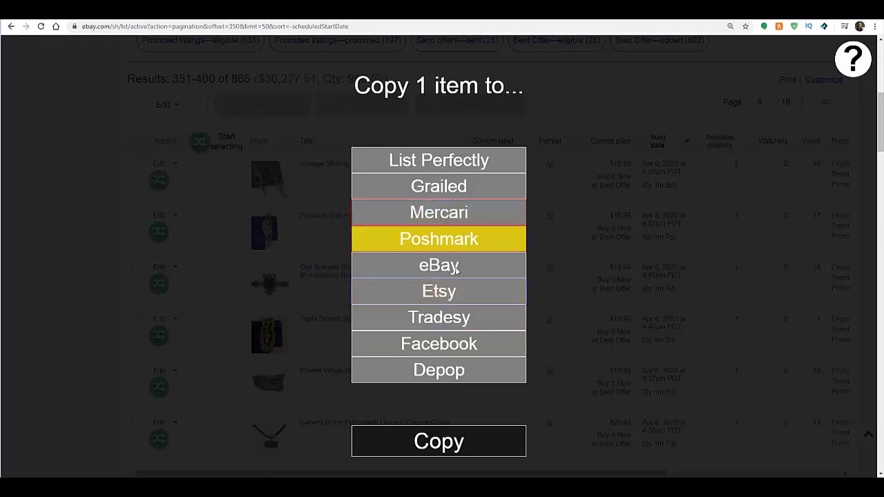
Step: Copy the lizard earrings to Poshmark and accept the preselected covershot for the new listing
{"action": "left_click", "coordinate": [443, 447]}
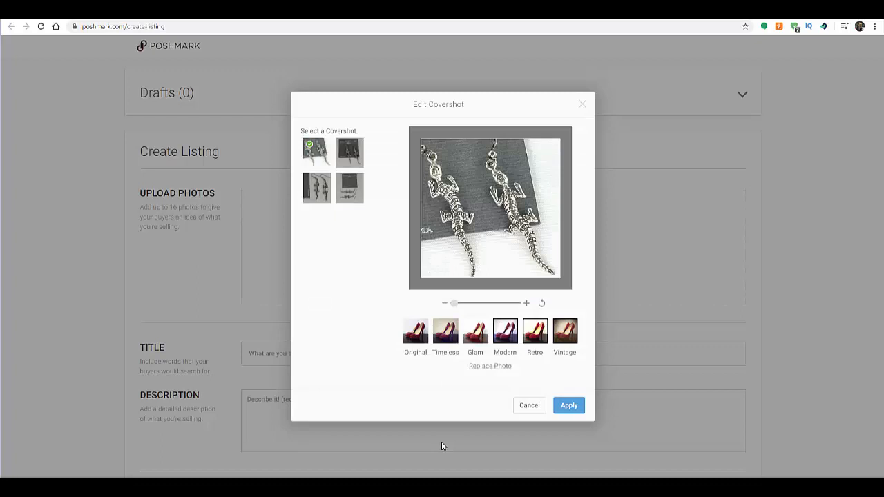
{"action": "left_click", "coordinate": [568, 405]}
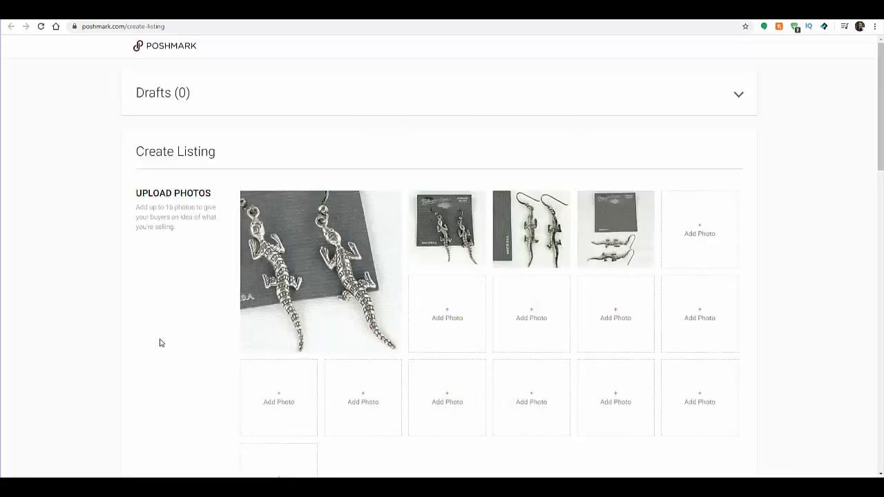
Step: Retype the word "in" before "US" in the earrings listing's title
{"action": "scroll", "coordinate": [535, 290], "scroll_direction": "down", "scroll_amount": 2}
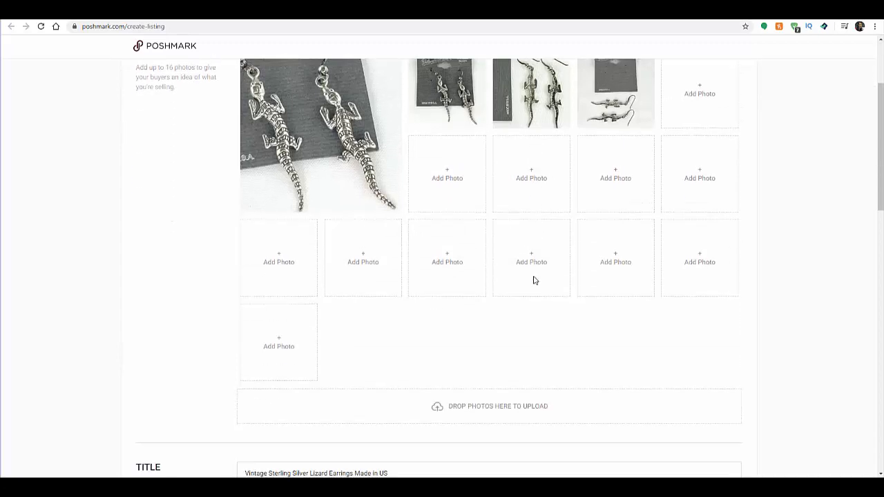
{"action": "scroll", "coordinate": [533, 280], "scroll_direction": "down", "scroll_amount": 3}
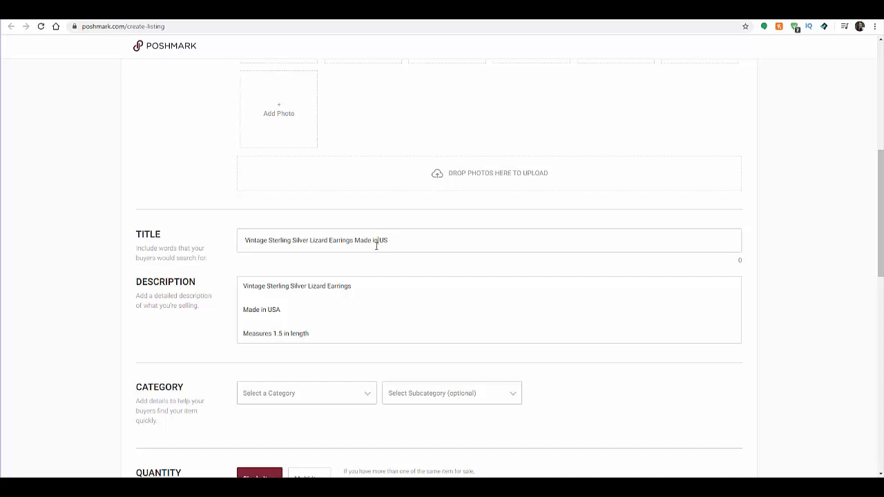
{"action": "key", "text": "BackSpace"}
{"action": "key", "text": "BackSpace"}
{"action": "type", "text": "in"}
Step: Set the listing's category to Women Jewelry with the subcategory Earrings
{"action": "scroll", "coordinate": [378, 275], "scroll_direction": "down", "scroll_amount": 3}
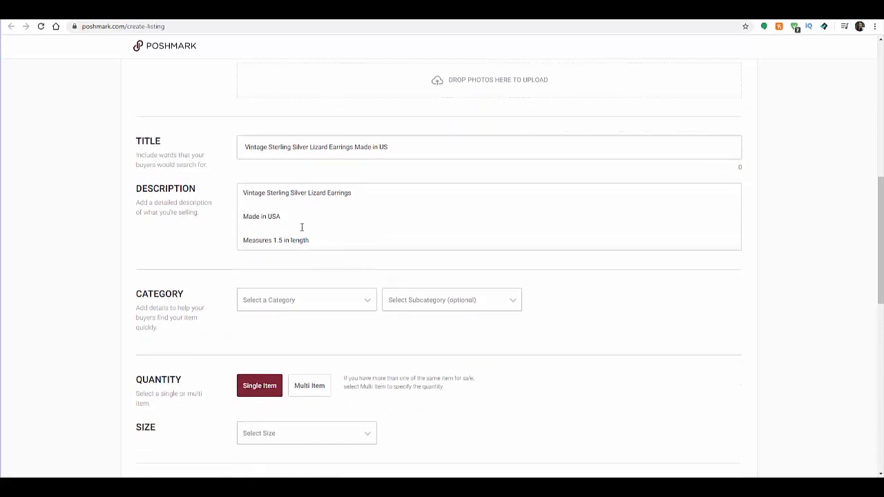
{"action": "scroll", "coordinate": [307, 257], "scroll_direction": "down", "scroll_amount": 2}
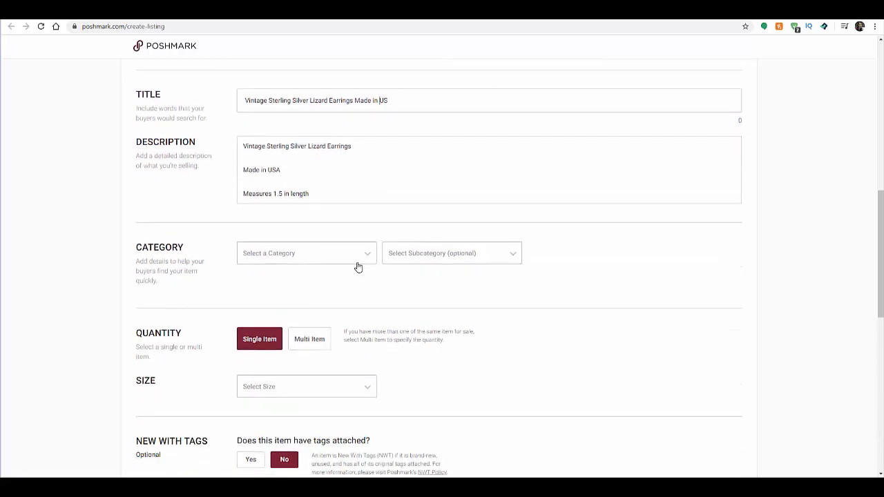
{"action": "left_click", "coordinate": [350, 259]}
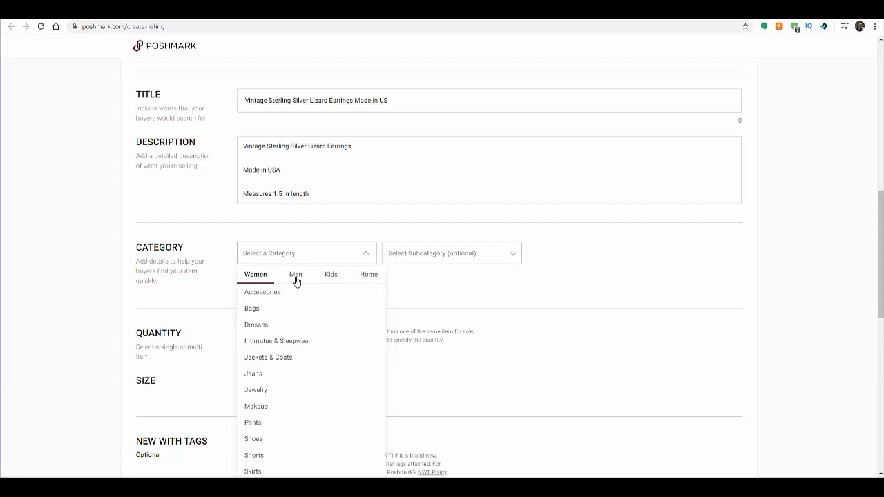
{"action": "left_click", "coordinate": [261, 391]}
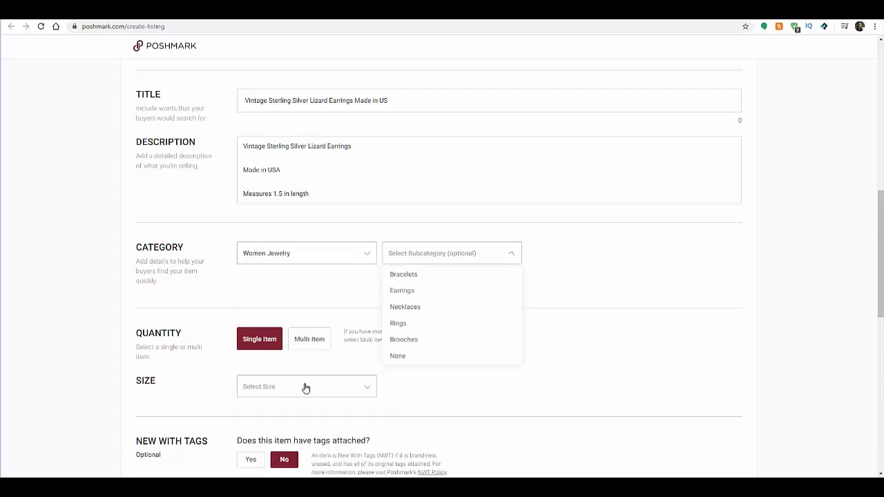
{"action": "left_click", "coordinate": [402, 291]}
Step: Set the earrings' size to OS
{"action": "scroll", "coordinate": [381, 296], "scroll_direction": "down", "scroll_amount": 2}
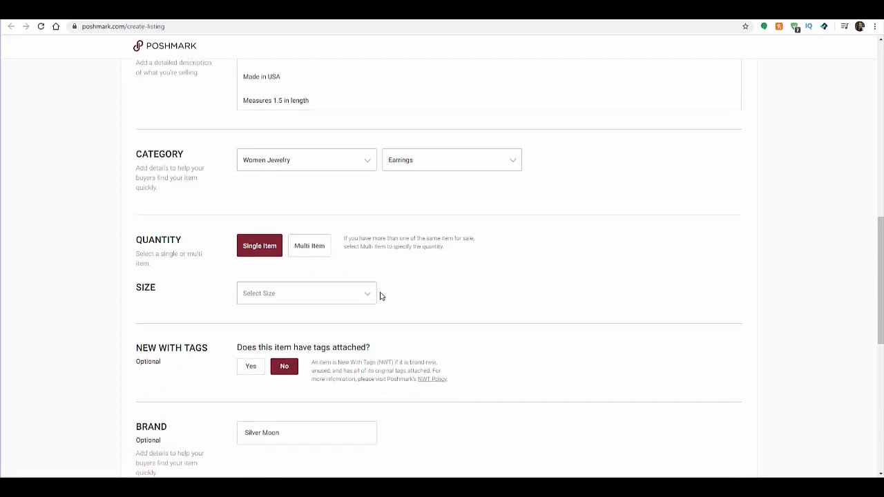
{"action": "left_click", "coordinate": [332, 293]}
{"action": "left_click", "coordinate": [265, 241]}
Step: Set the earrings' color to Silver and the original price to 0
{"action": "scroll", "coordinate": [413, 310], "scroll_direction": "down", "scroll_amount": 3}
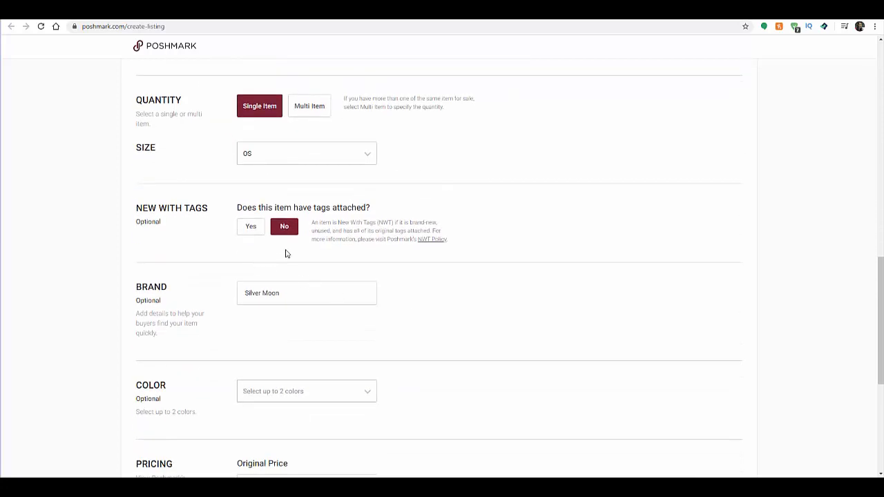
{"action": "scroll", "coordinate": [286, 253], "scroll_direction": "down", "scroll_amount": 1}
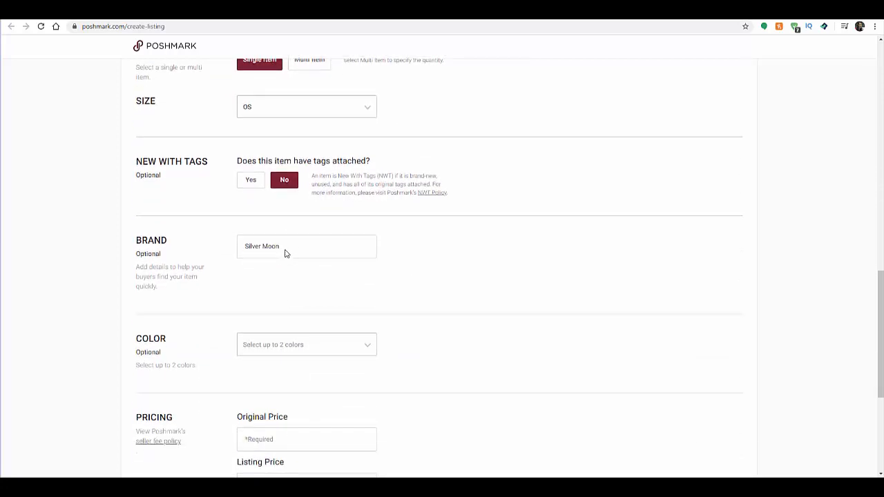
{"action": "scroll", "coordinate": [285, 253], "scroll_direction": "up", "scroll_amount": 10}
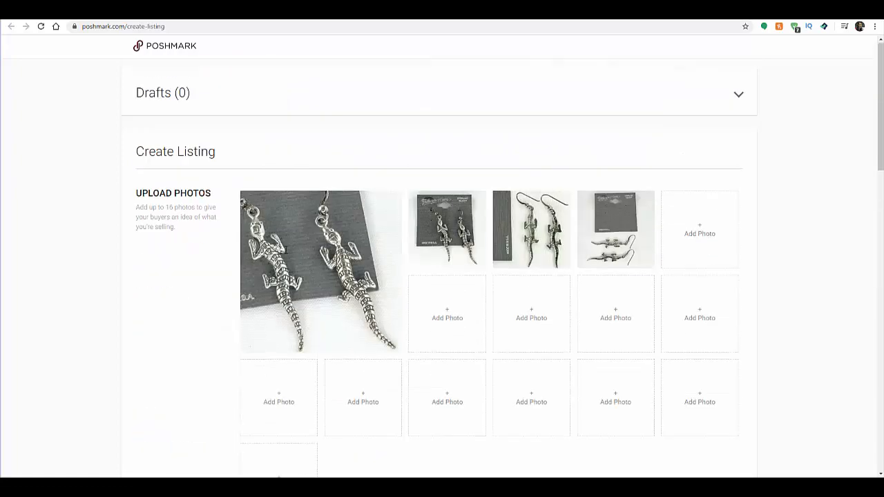
{"action": "scroll", "coordinate": [285, 253], "scroll_direction": "down", "scroll_amount": 10}
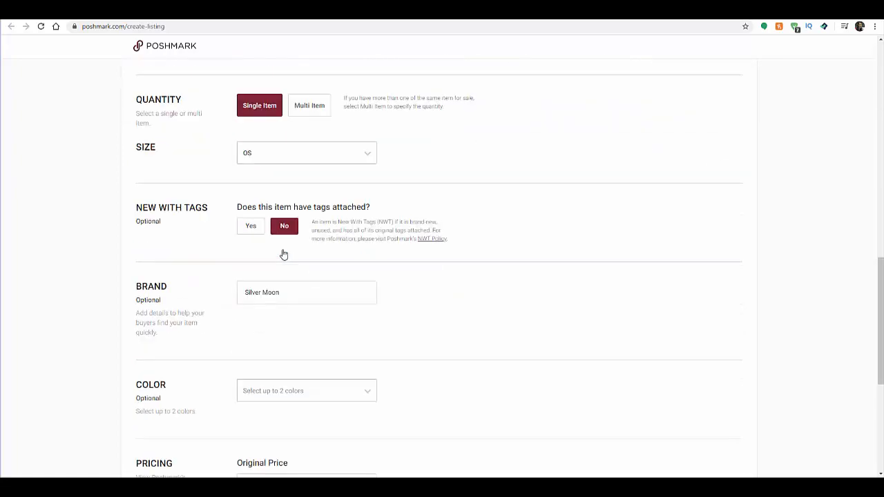
{"action": "scroll", "coordinate": [276, 227], "scroll_direction": "down", "scroll_amount": 1}
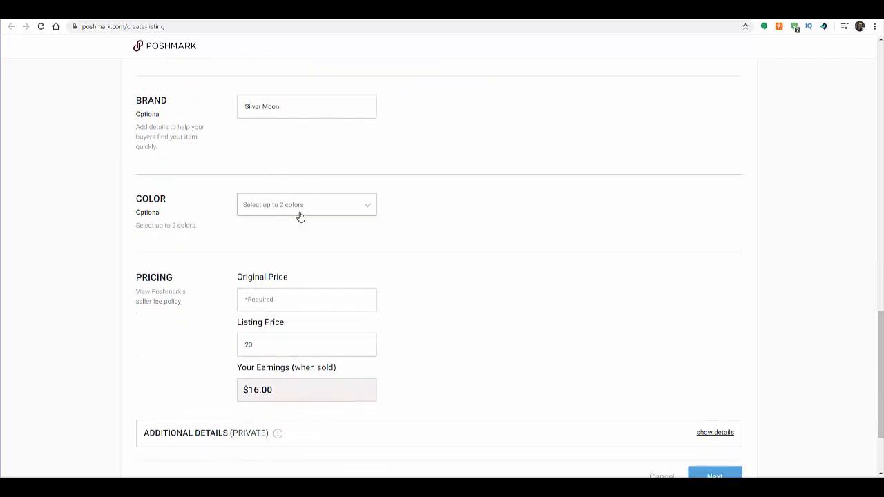
{"action": "scroll", "coordinate": [300, 214], "scroll_direction": "down", "scroll_amount": 1}
{"action": "left_click", "coordinate": [353, 168]}
{"action": "left_click", "coordinate": [340, 221]}
{"action": "left_click", "coordinate": [357, 297]}
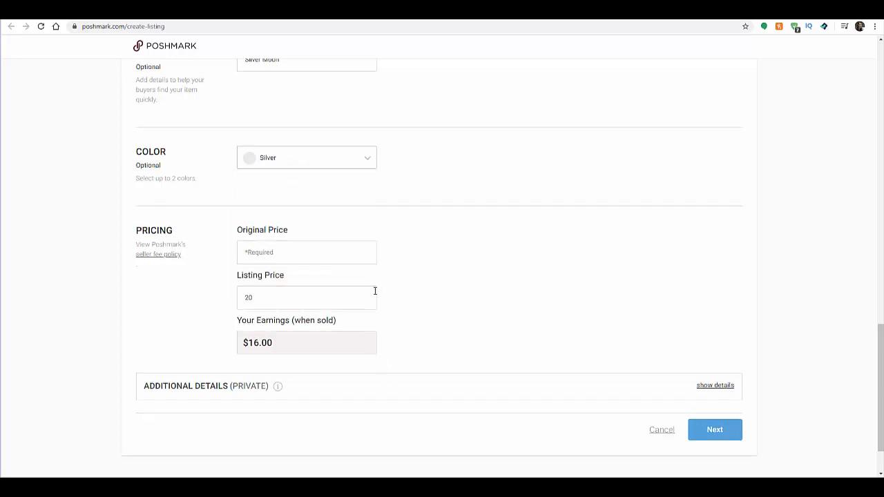
{"action": "scroll", "coordinate": [321, 205], "scroll_direction": "down", "scroll_amount": 2}
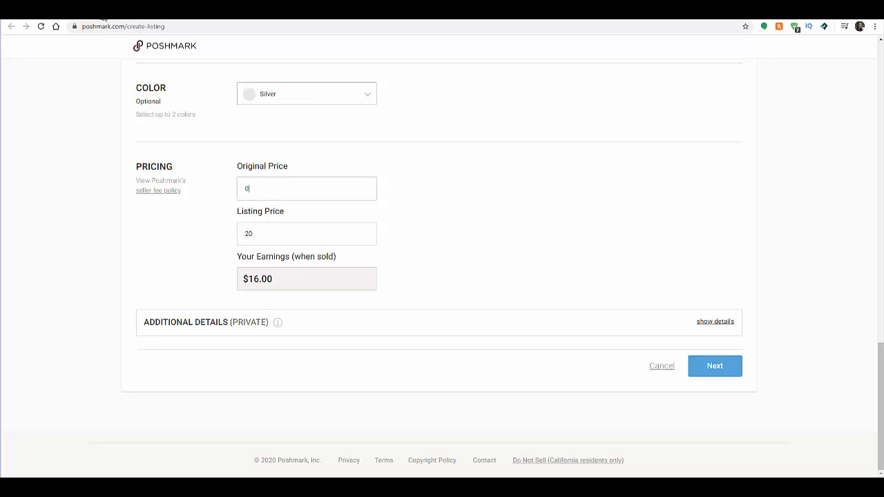
{"action": "left_click", "coordinate": [102, 19]}
{"action": "scroll", "coordinate": [310, 299], "scroll_direction": "down", "scroll_amount": 5}
{"action": "scroll", "coordinate": [315, 296], "scroll_direction": "down", "scroll_amount": 7}
{"action": "scroll", "coordinate": [315, 298], "scroll_direction": "down", "scroll_amount": 2}
{"action": "scroll", "coordinate": [314, 297], "scroll_direction": "down", "scroll_amount": 4}
{"action": "scroll", "coordinate": [314, 296], "scroll_direction": "down", "scroll_amount": 3}
Step: Continue to the sharing options, turn off Facebook sharing and list the lizard earrings
{"action": "left_click", "coordinate": [270, 232]}
{"action": "left_click", "coordinate": [718, 365]}
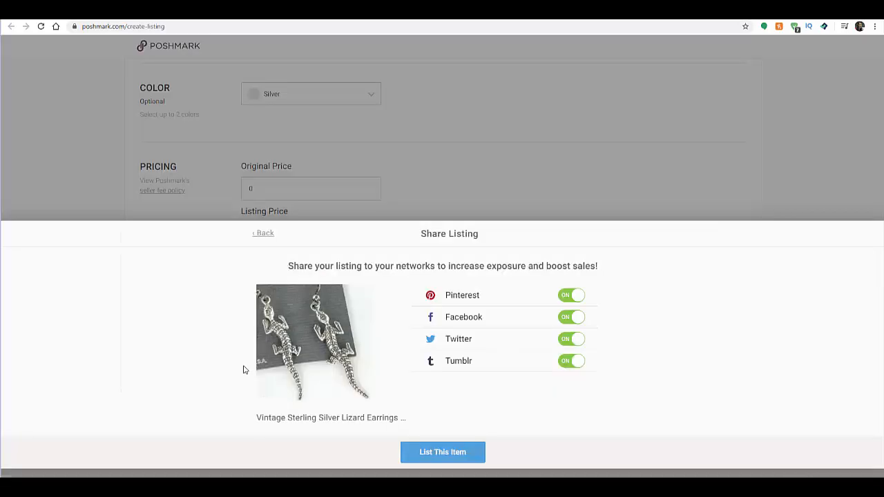
{"action": "left_click", "coordinate": [565, 317]}
{"action": "left_click", "coordinate": [456, 453]}
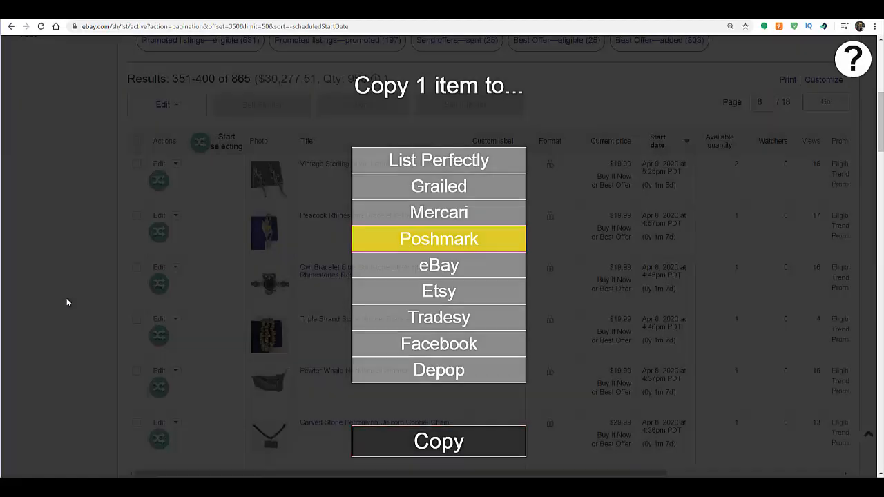
Step: Return to the eBay listings and copy the Peacock Rhinestone Bracelet Yellow Cabochan to Poshmark
{"action": "left_click", "coordinate": [67, 301]}
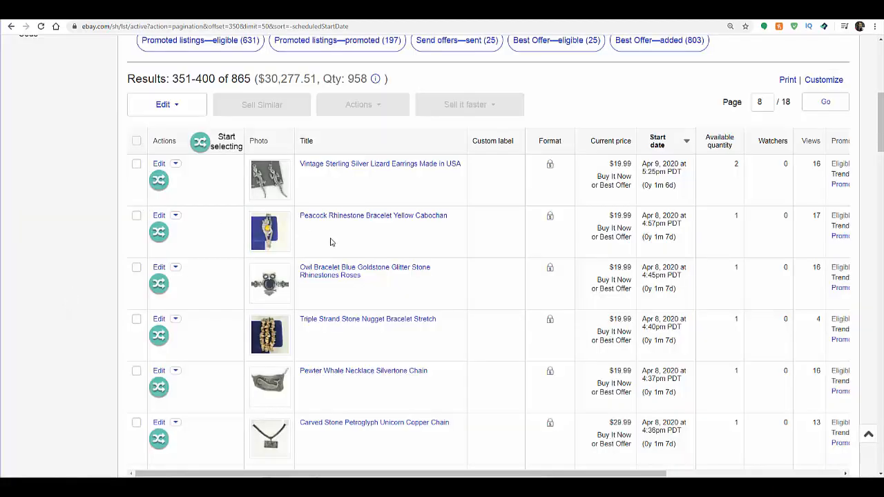
{"action": "left_click", "coordinate": [159, 231]}
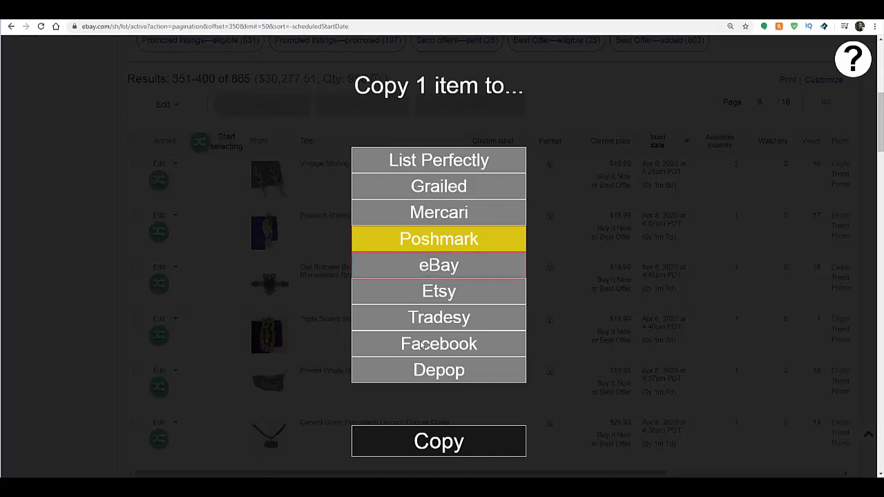
{"action": "left_click", "coordinate": [432, 441]}
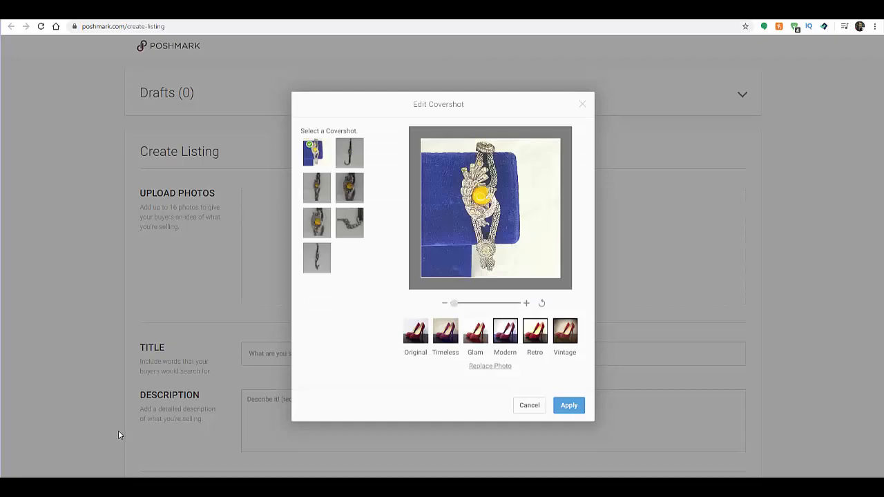
Step: Apply the covershot and categorize the peacock bracelet as Women Jewelry with the subcategory Bracelets
{"action": "left_click", "coordinate": [568, 406]}
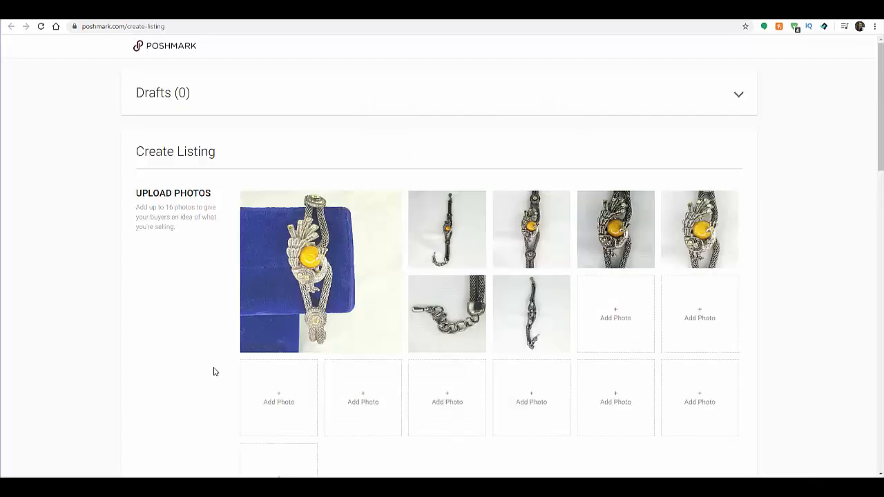
{"action": "scroll", "coordinate": [213, 371], "scroll_direction": "down", "scroll_amount": 4}
{"action": "scroll", "coordinate": [213, 371], "scroll_direction": "down", "scroll_amount": 1}
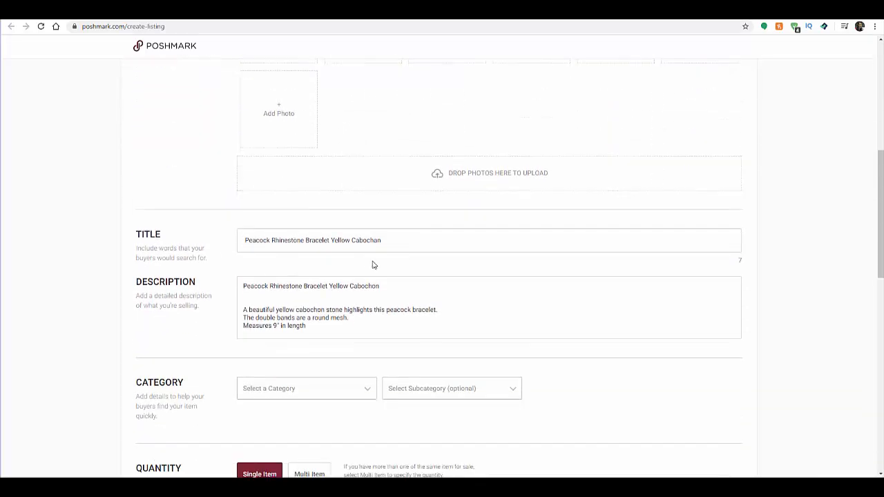
{"action": "scroll", "coordinate": [297, 310], "scroll_direction": "down", "scroll_amount": 1}
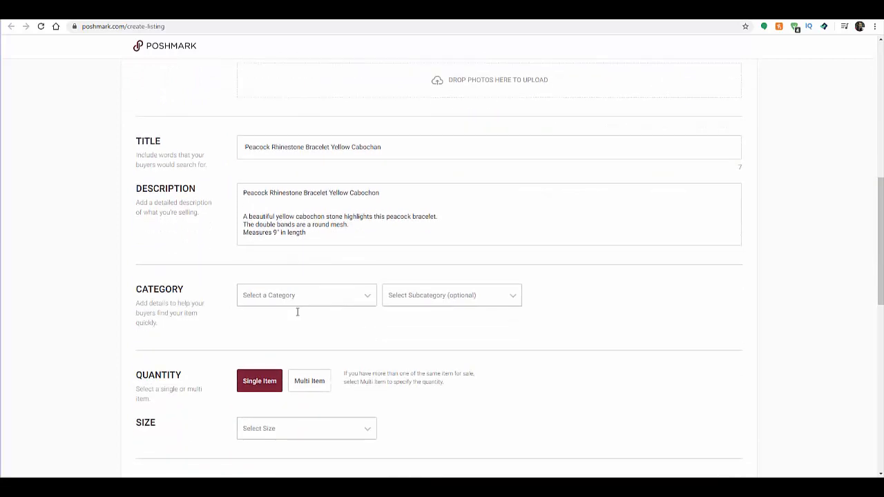
{"action": "left_click", "coordinate": [306, 304]}
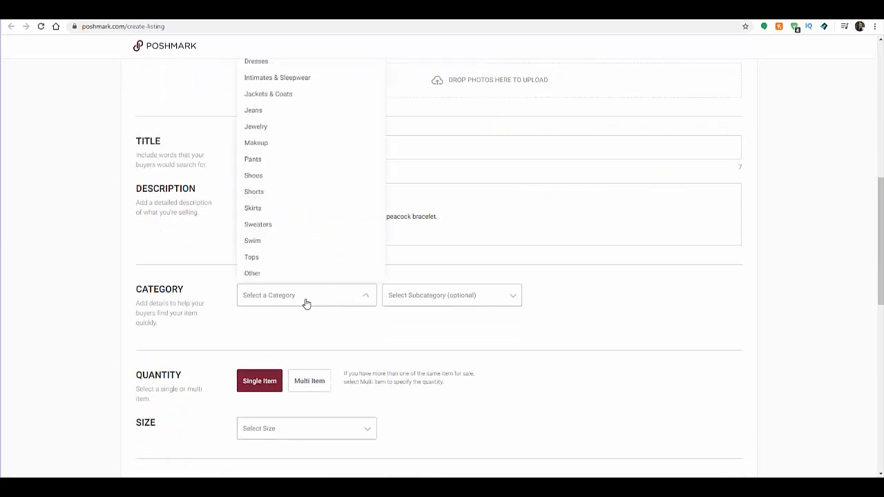
{"action": "left_click", "coordinate": [277, 127]}
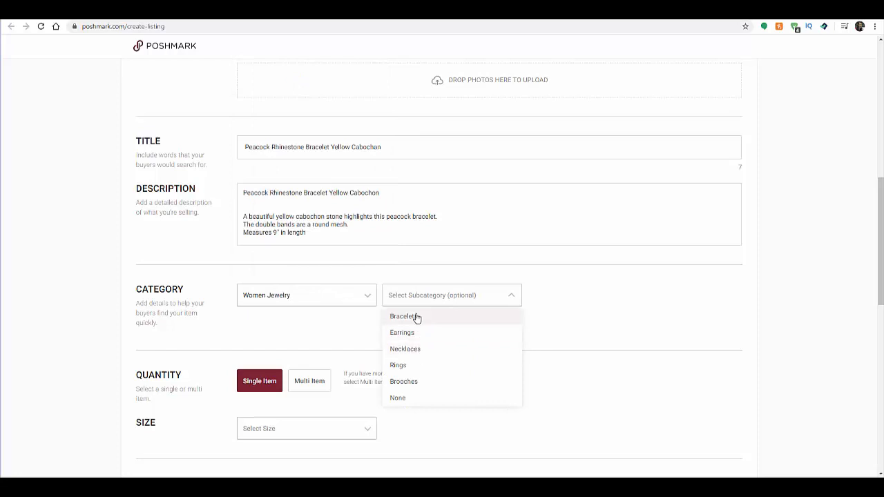
{"action": "left_click", "coordinate": [414, 316]}
Step: Set the peacock bracelet's size to the standard option OS
{"action": "scroll", "coordinate": [298, 319], "scroll_direction": "down", "scroll_amount": 2}
{"action": "left_click", "coordinate": [289, 337]}
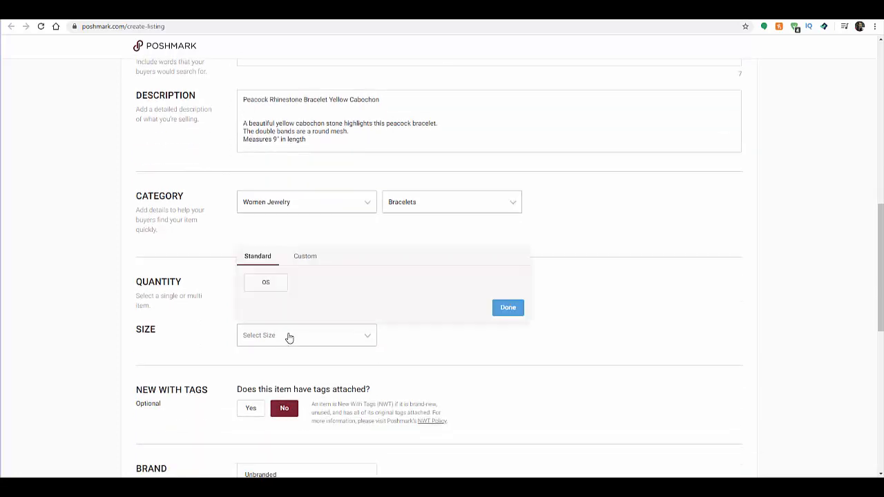
{"action": "left_click", "coordinate": [268, 284]}
Step: Check the bracelet's photos and add Silver as its second color alongside Yellow
{"action": "scroll", "coordinate": [358, 338], "scroll_direction": "down", "scroll_amount": 3}
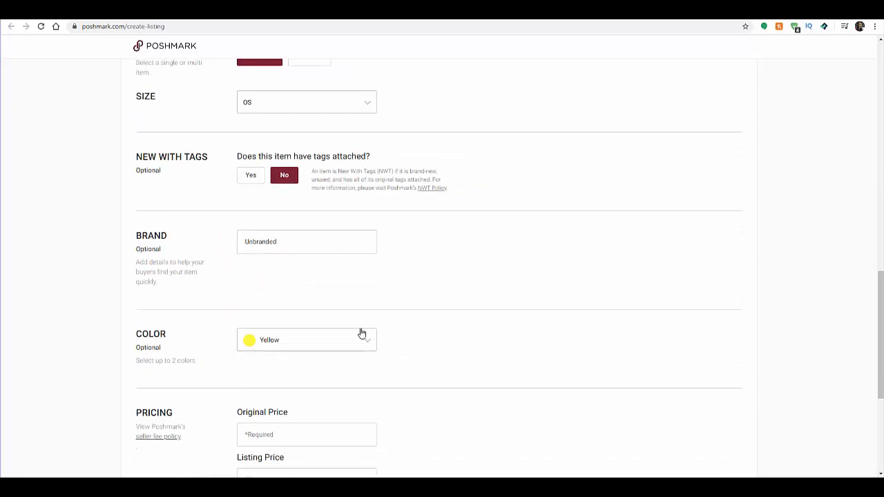
{"action": "scroll", "coordinate": [251, 294], "scroll_direction": "down", "scroll_amount": 2}
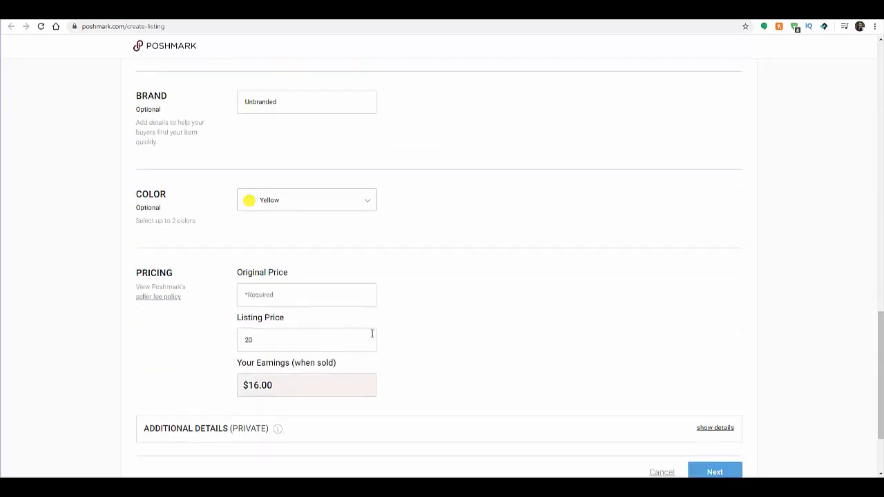
{"action": "scroll", "coordinate": [366, 330], "scroll_direction": "up", "scroll_amount": 5}
{"action": "scroll", "coordinate": [366, 330], "scroll_direction": "up", "scroll_amount": 10}
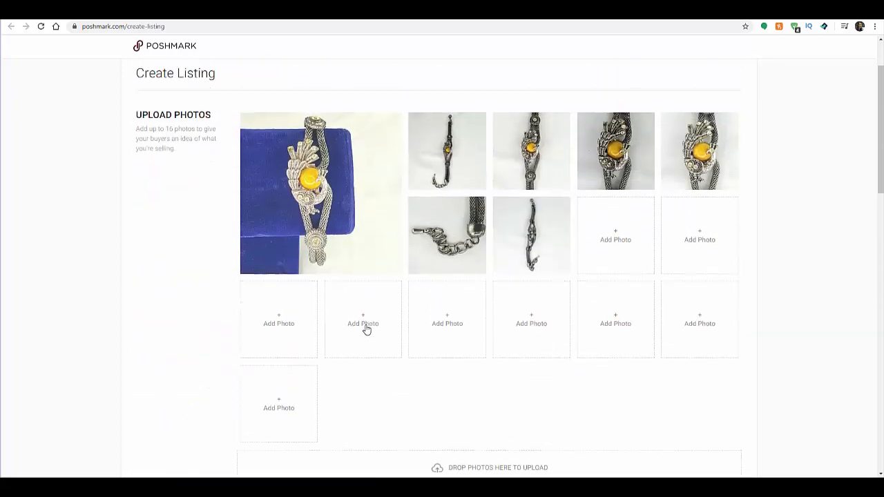
{"action": "scroll", "coordinate": [365, 330], "scroll_direction": "down", "scroll_amount": 9}
{"action": "scroll", "coordinate": [364, 323], "scroll_direction": "down", "scroll_amount": 4}
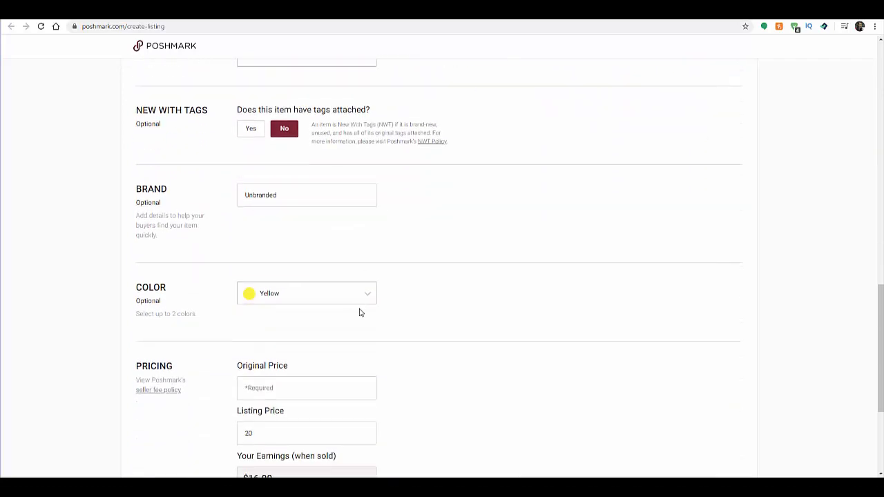
{"action": "left_click", "coordinate": [352, 295]}
{"action": "left_click", "coordinate": [332, 196]}
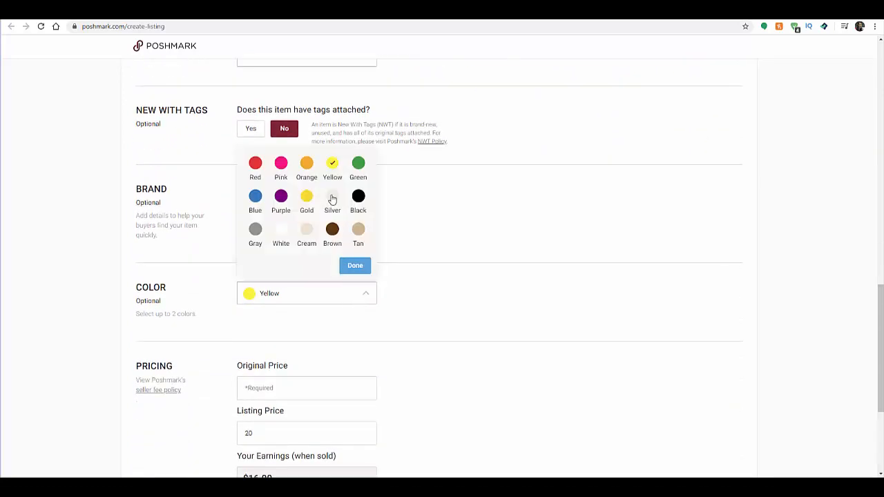
{"action": "left_click", "coordinate": [352, 265]}
Step: Enter 0 as the peacock bracelet's original price
{"action": "scroll", "coordinate": [345, 297], "scroll_direction": "down", "scroll_amount": 2}
{"action": "scroll", "coordinate": [316, 354], "scroll_direction": "down", "scroll_amount": 2}
{"action": "type", "text": "0"}
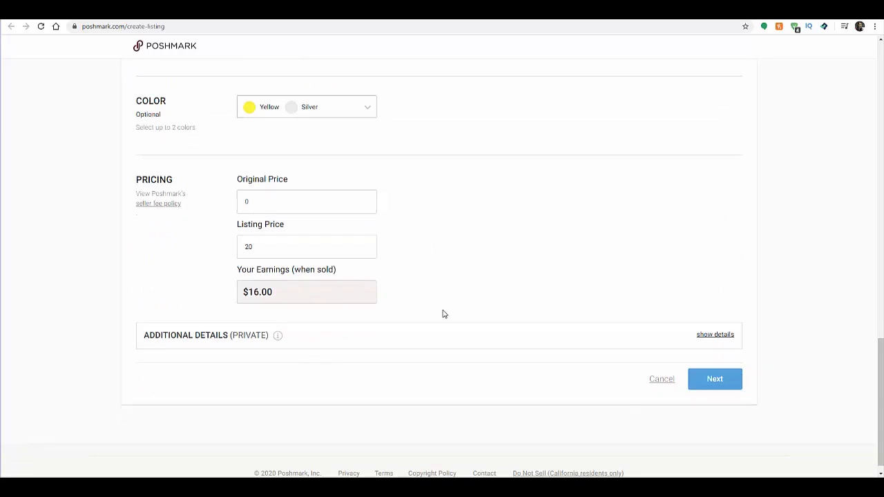
Step: List the peacock bracelet with Facebook sharing turned off and return to the eBay active listings
{"action": "left_click", "coordinate": [718, 369]}
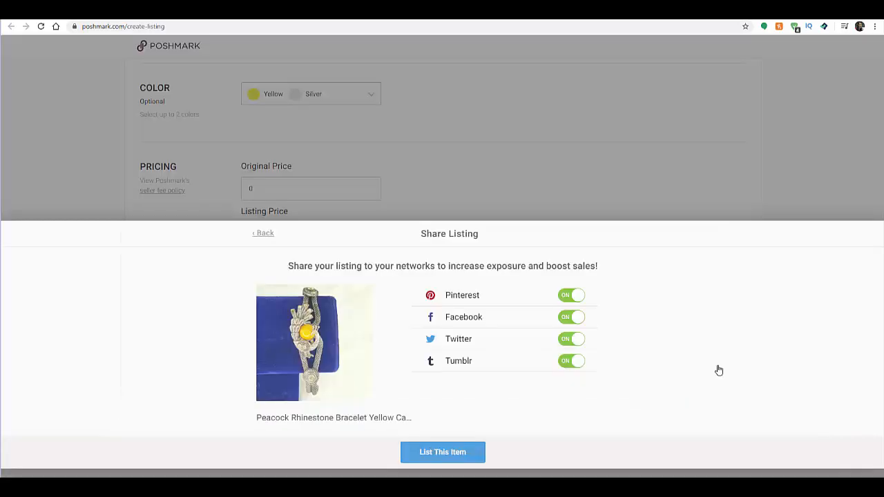
{"action": "left_click", "coordinate": [573, 317]}
{"action": "left_click", "coordinate": [456, 454]}
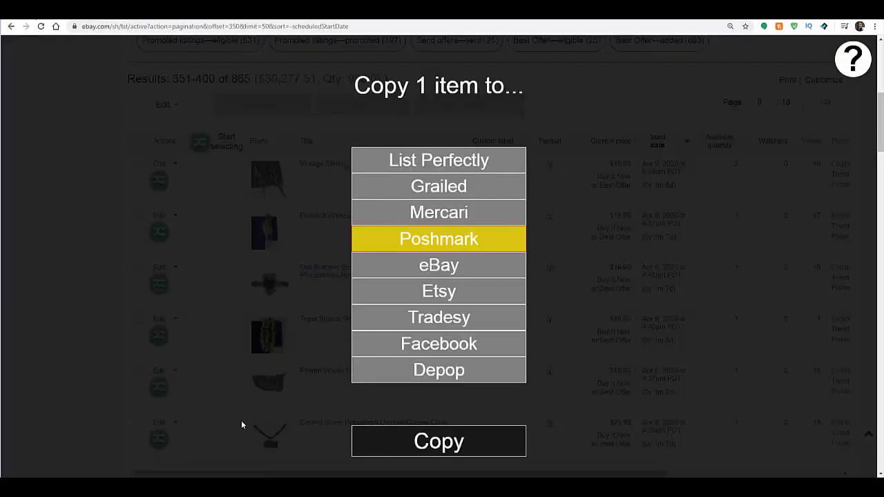
{"action": "left_click", "coordinate": [82, 389]}
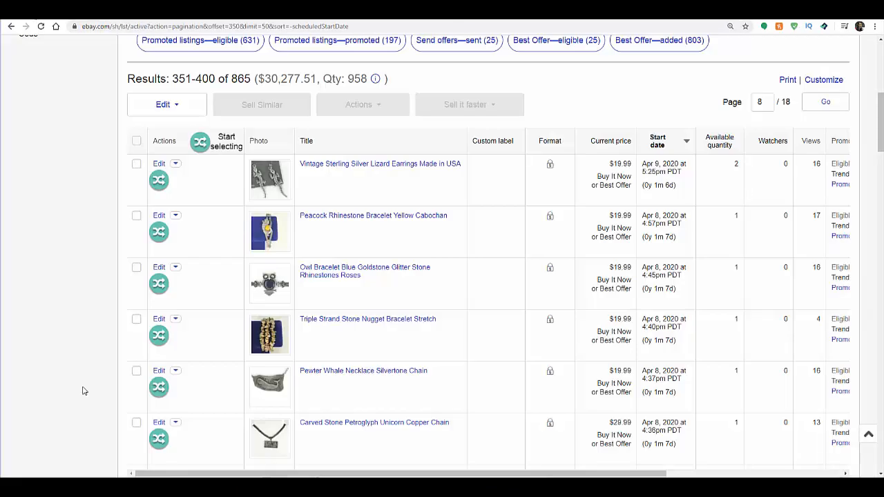